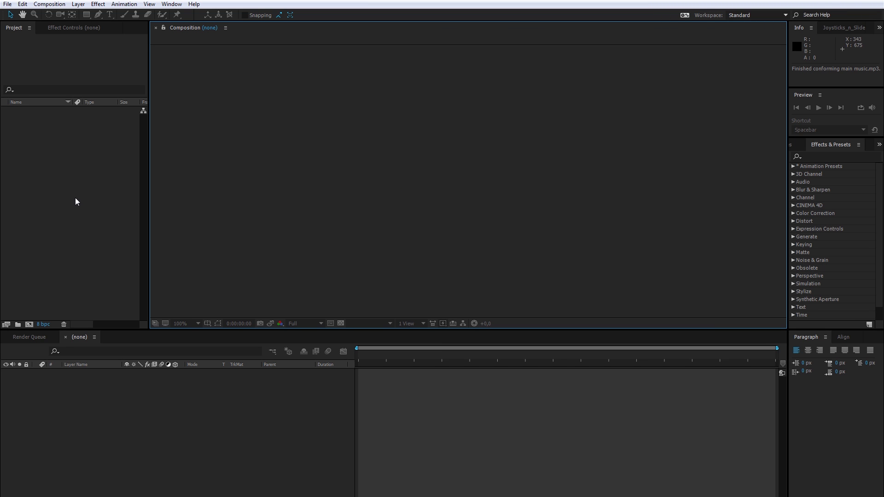
Import Music Boy.ai into the project as a composition.
right_click(35, 170)
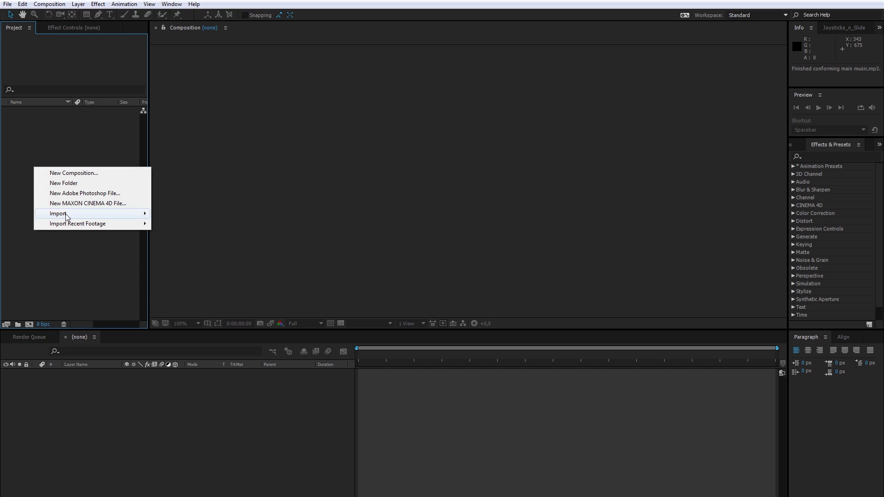
mouse_move(66, 215)
click(162, 214)
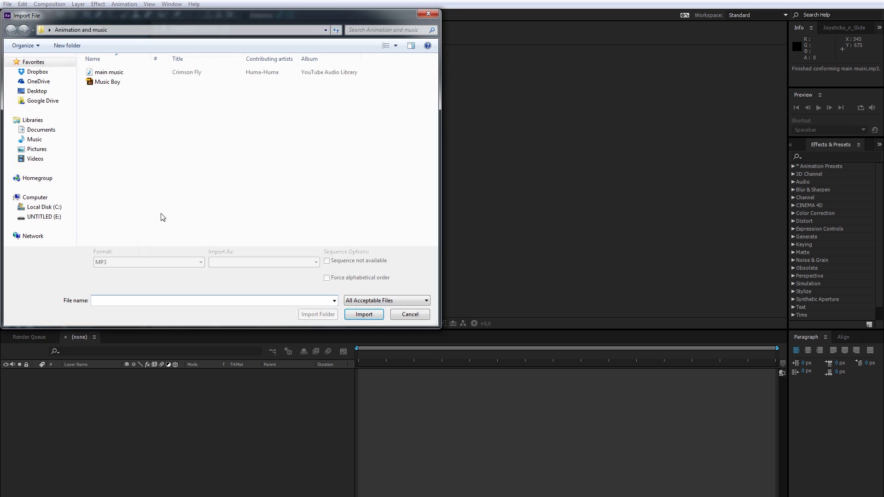
click(105, 83)
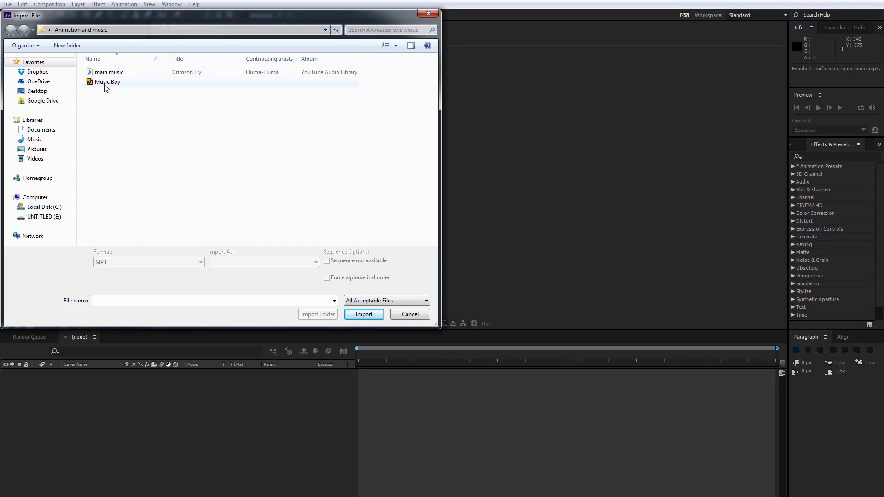
click(360, 316)
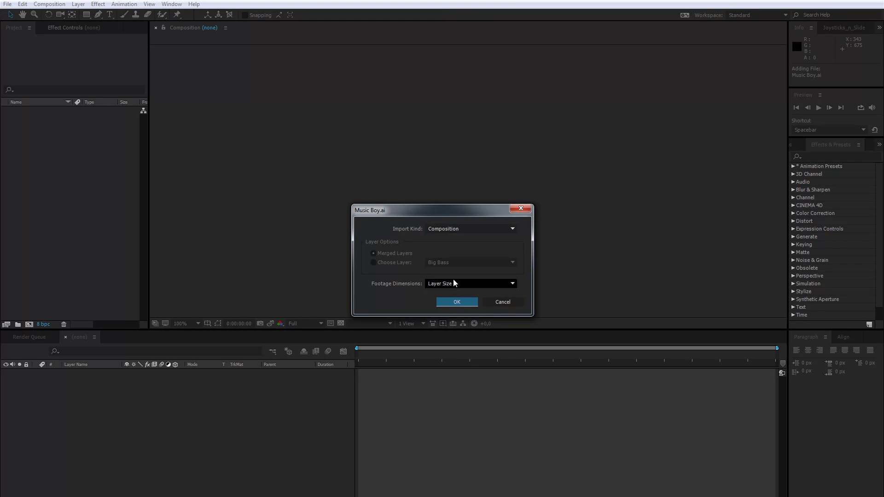
key(Return)
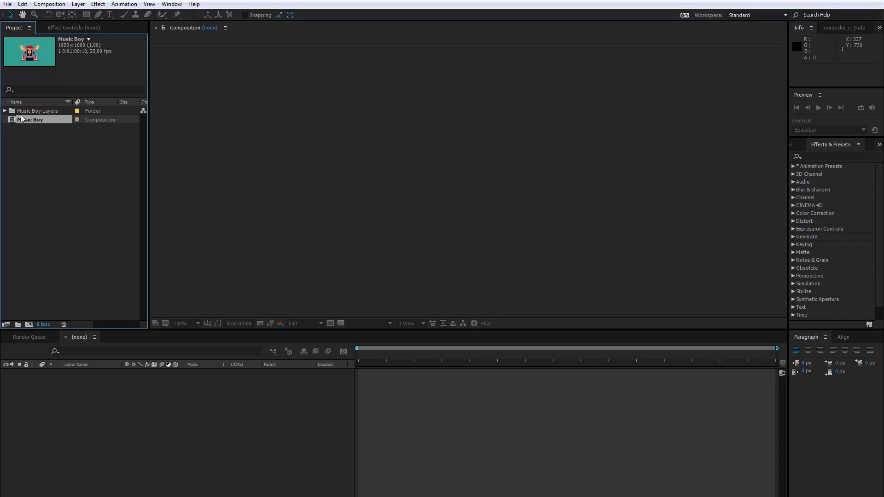
Open the Music Boy composition to show its seven character layers.
click(5, 111)
click(5, 111)
double_click(25, 121)
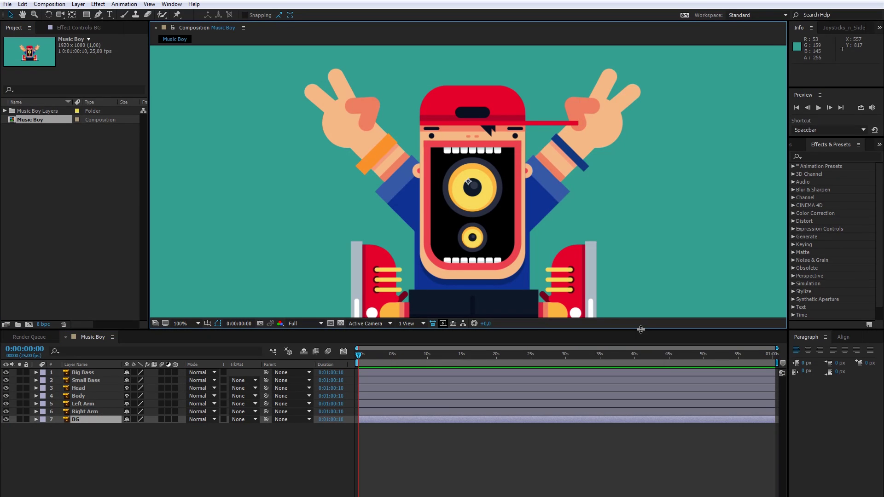
Enlarge and pan the viewer, then select the bass, head, body and arm layers.
drag(640, 330, 649, 379)
key(h)
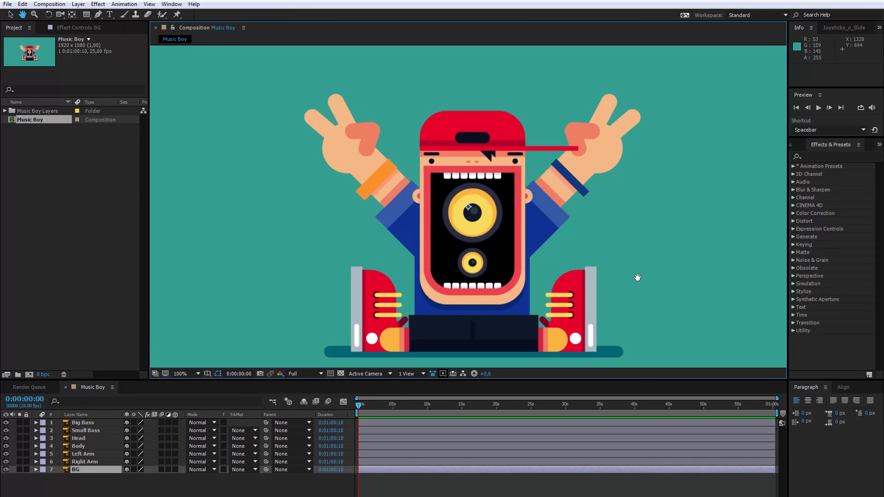
drag(637, 277, 635, 256)
key(v)
click(132, 423)
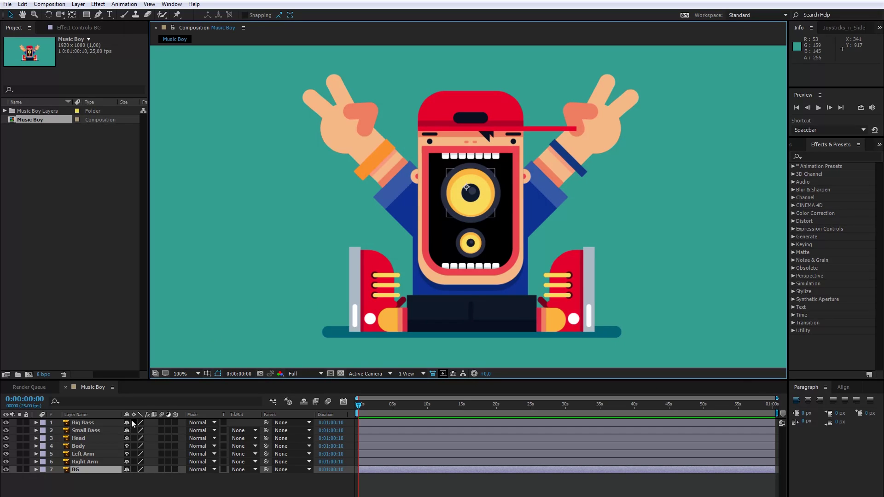
click(92, 431)
click(83, 438)
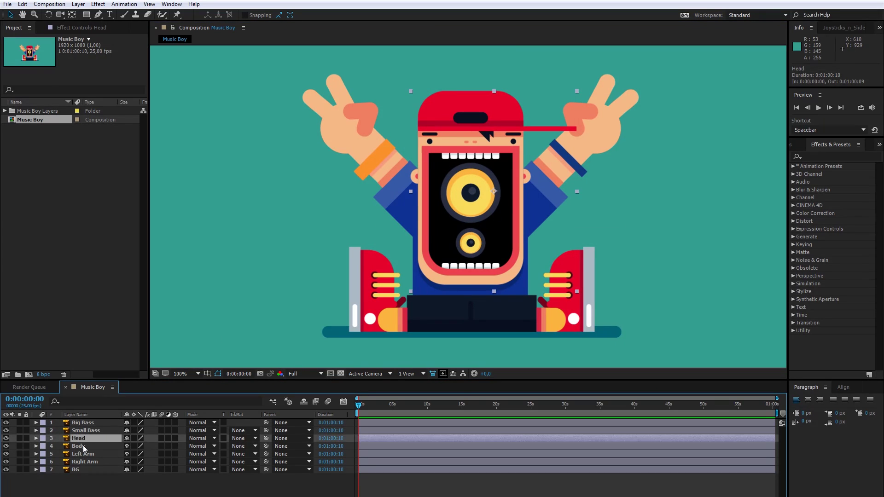
click(83, 446)
click(84, 454)
click(84, 461)
Import main music.mp3 and add it to the Music Boy composition as a layer.
right_click(44, 165)
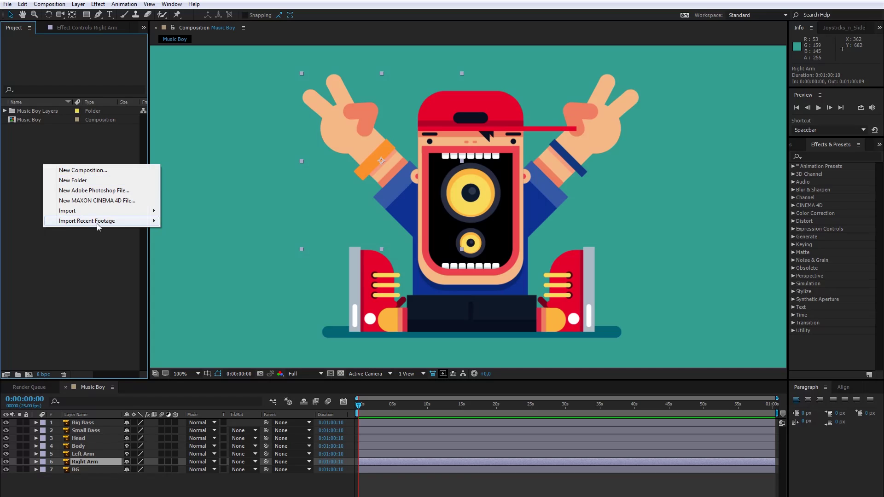
mouse_move(90, 211)
click(174, 212)
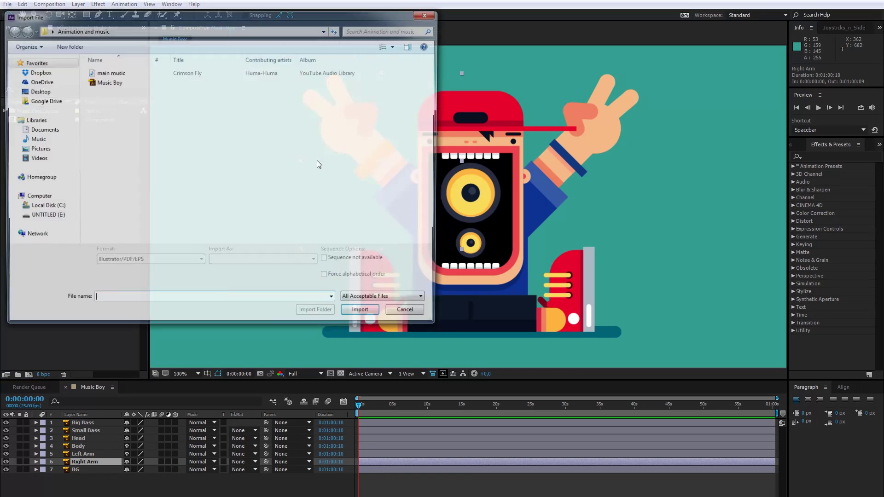
click(111, 73)
click(360, 309)
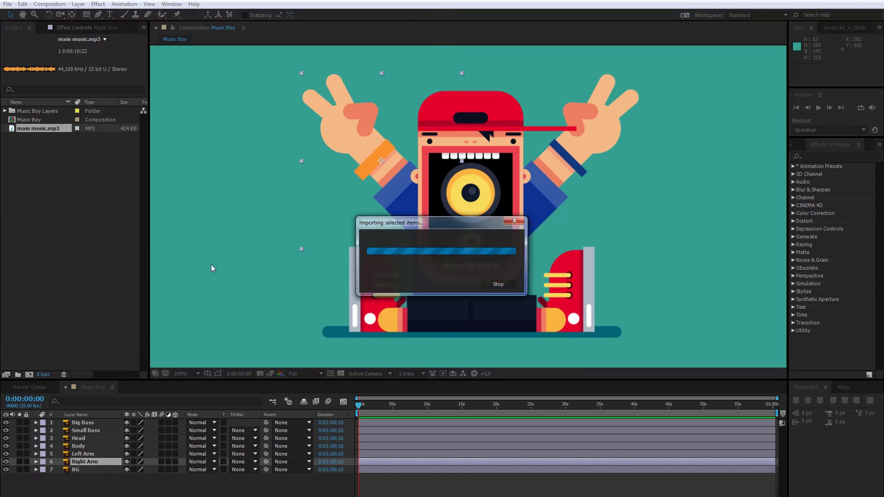
drag(22, 130, 80, 478)
Lock the Head, Body and BG layers, mark them shy, and hide shy layers.
click(79, 438)
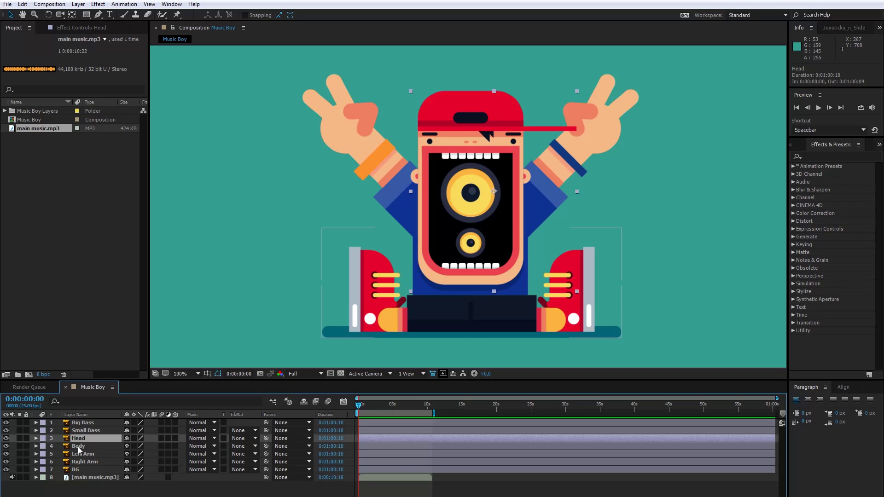
ctrl+click(78, 445)
ctrl+click(76, 469)
click(26, 469)
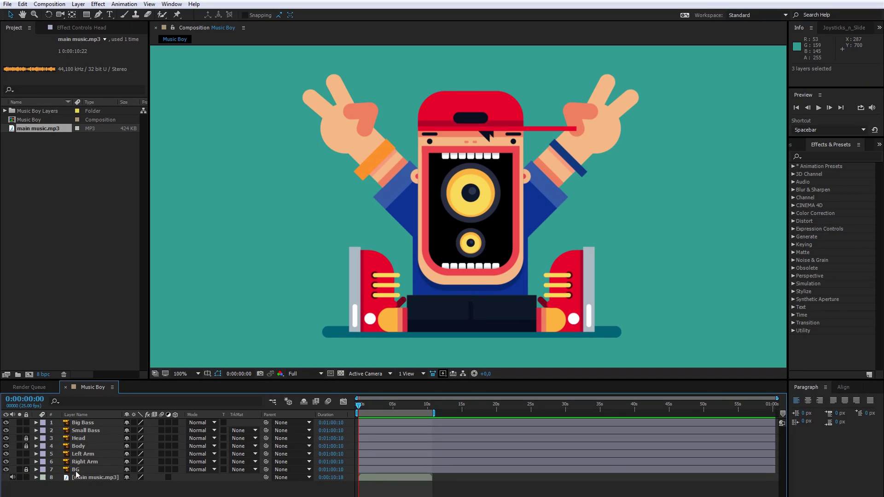
click(126, 446)
click(127, 437)
click(304, 402)
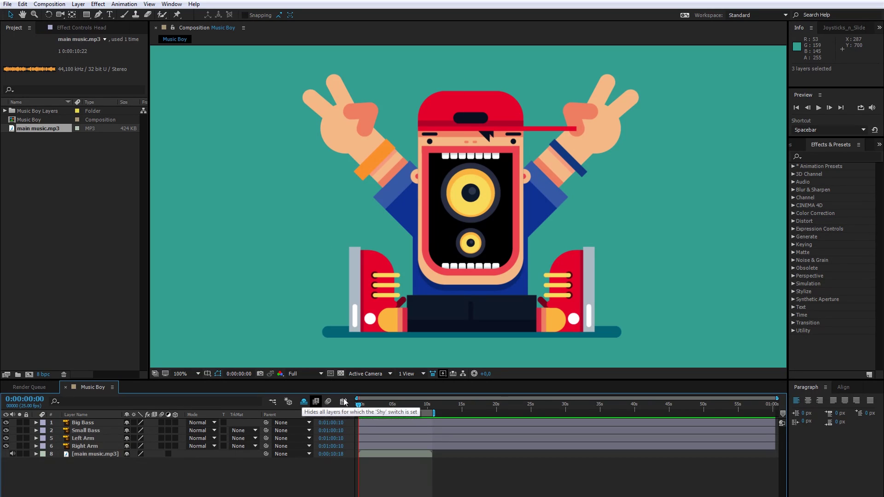
Convert main music.mp3 to an Audio Amplitude keyframe layer and mark the music layer shy.
right_click(98, 454)
mouse_move(190, 230)
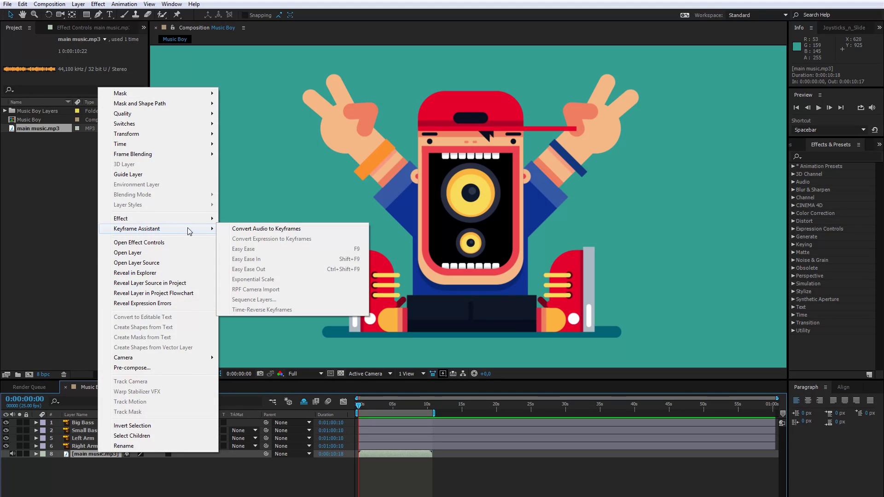
click(322, 229)
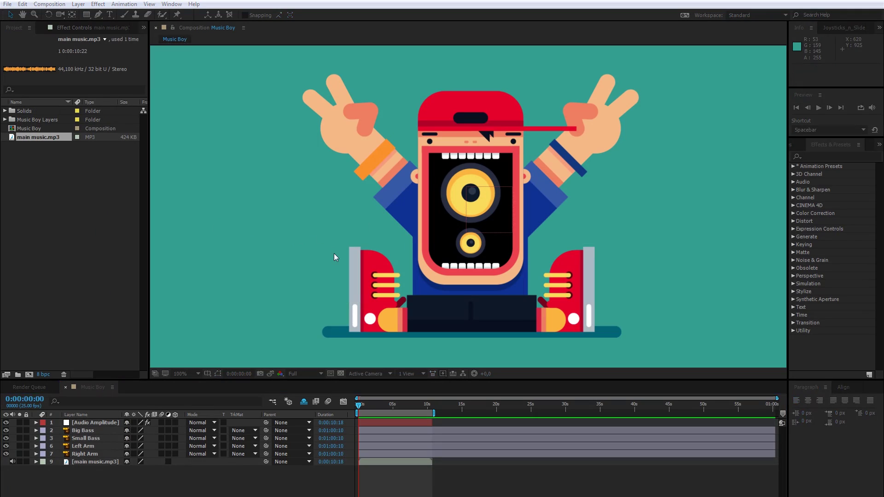
click(368, 424)
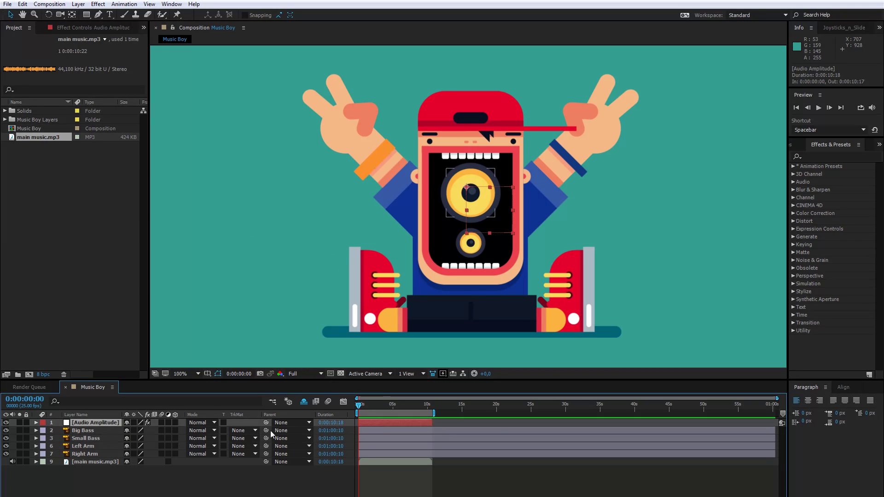
click(127, 462)
key(equal)
key(equal)
key(equal)
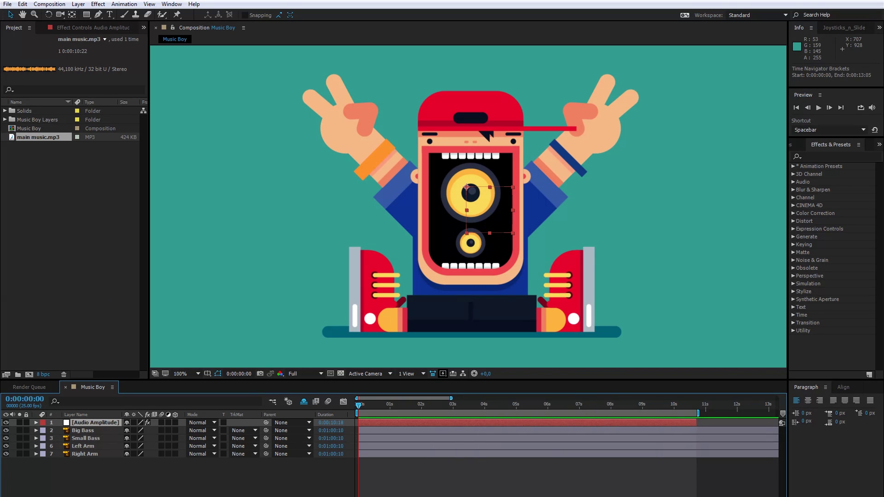
Delete the Left and Right Channel effects, leaving Both Channels with its Slider keyframes shown.
click(35, 423)
click(43, 431)
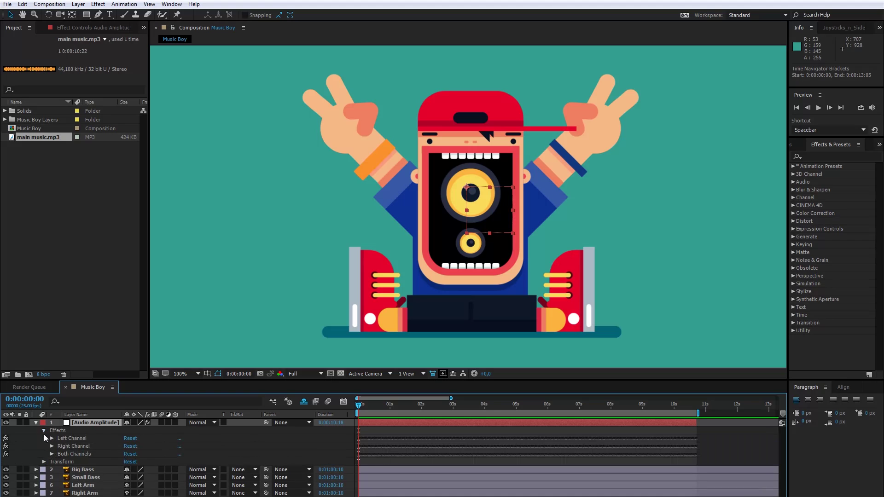
click(66, 440)
click(70, 446)
click(74, 454)
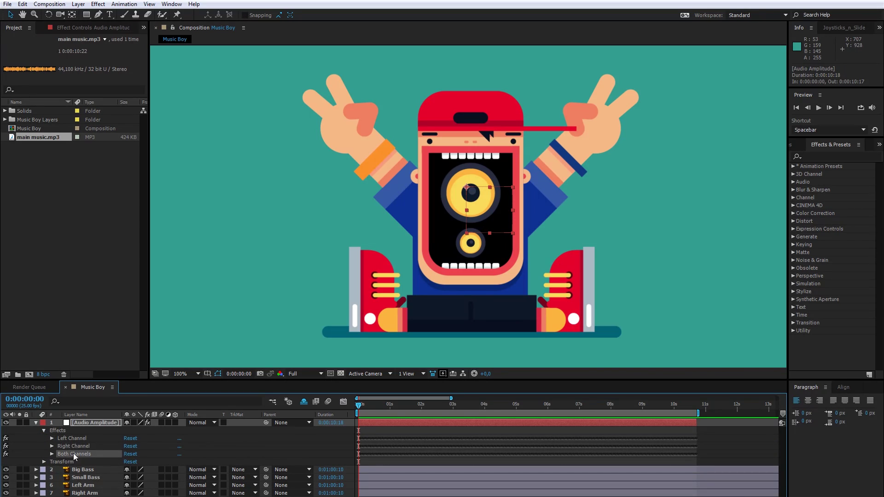
click(67, 438)
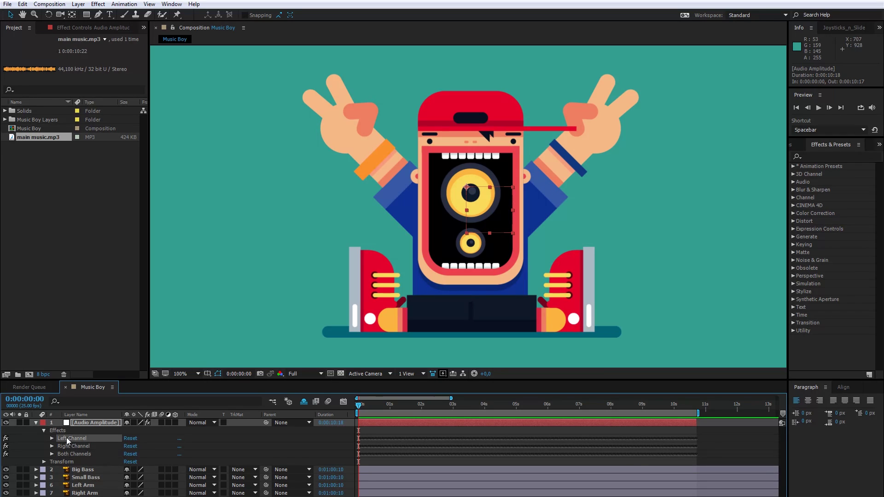
shift+click(68, 446)
key(Delete)
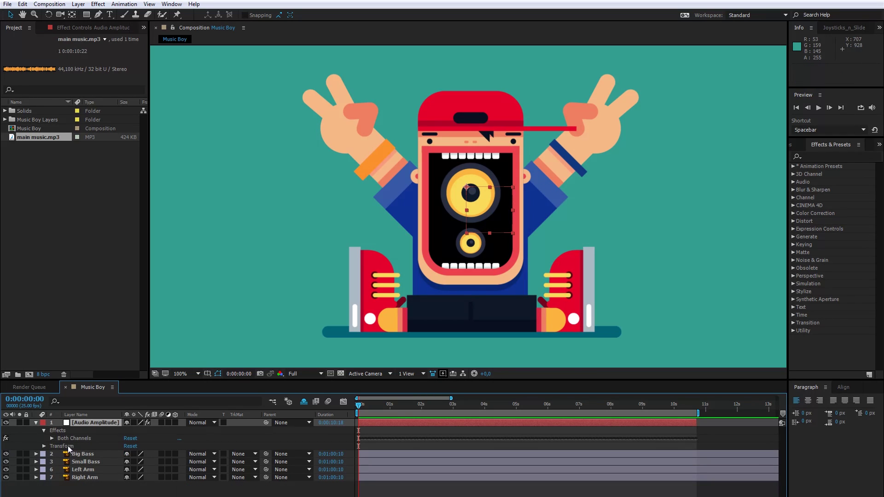
click(53, 439)
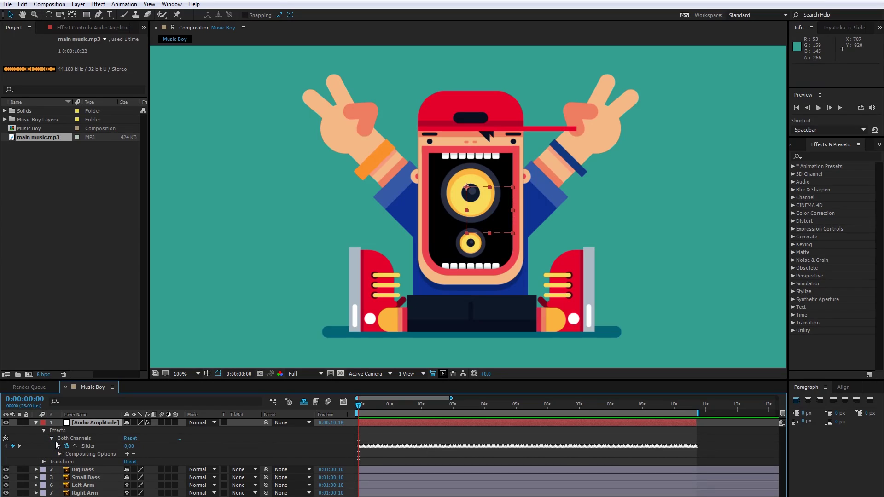
scroll(363, 447, up, 5)
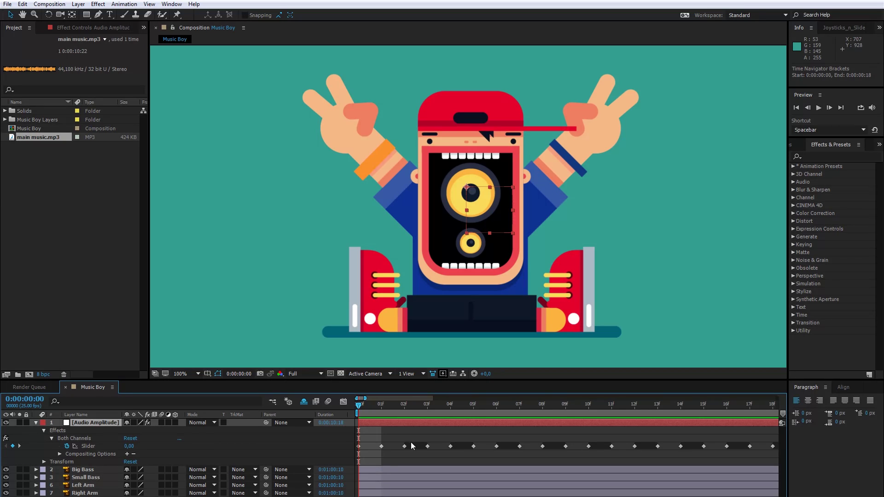
scroll(363, 447, down, 5)
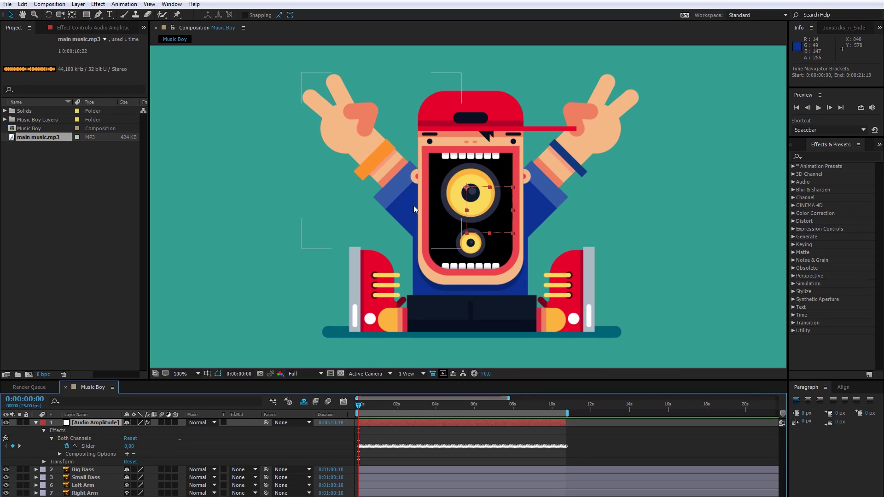
Link the Big Bass Scale to the Both Channels Slider with an expression and preview.
click(463, 202)
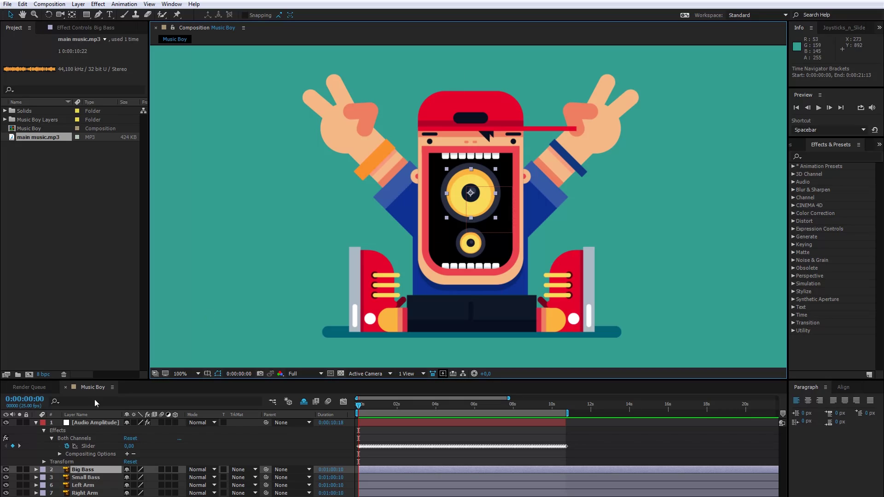
key(s)
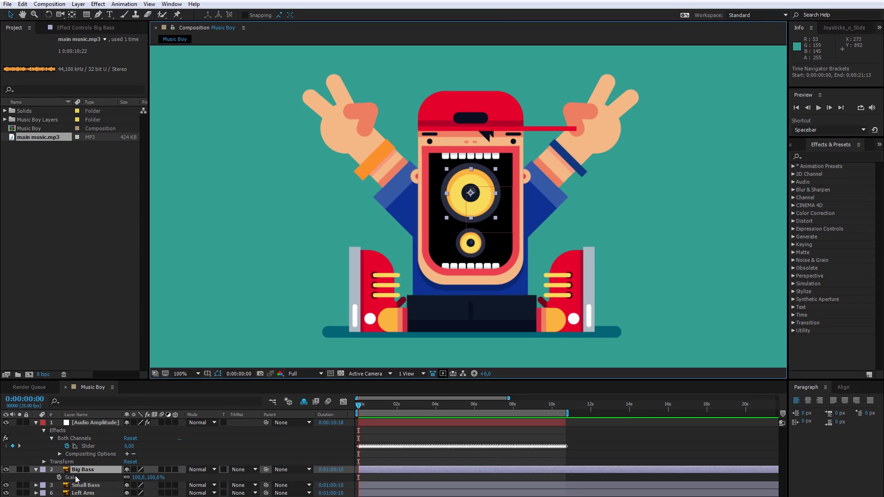
alt+click(60, 478)
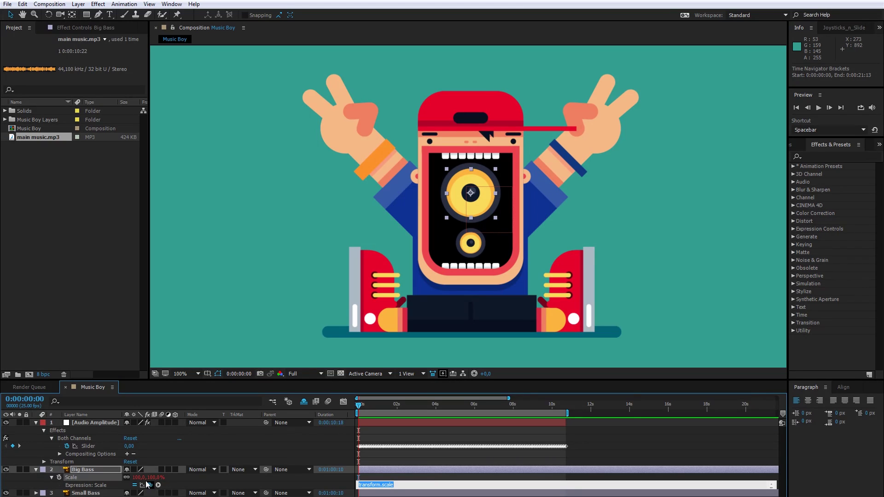
drag(148, 483, 90, 444)
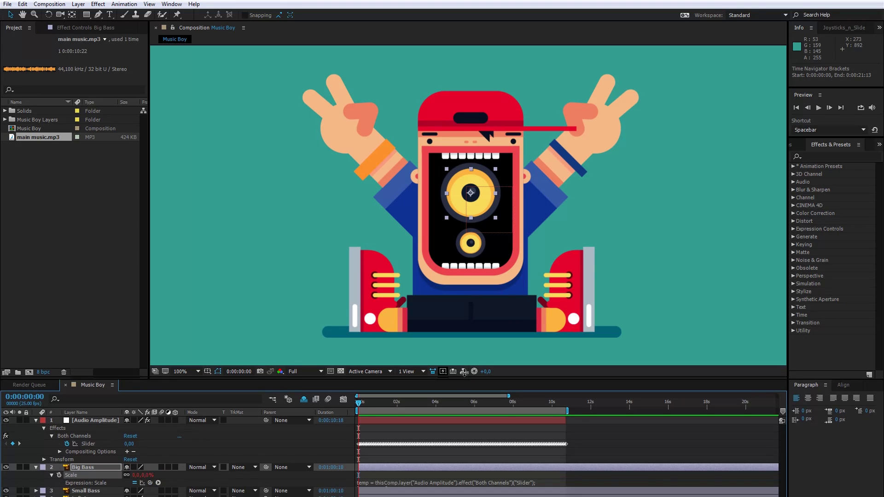
drag(472, 380, 472, 353)
key(space)
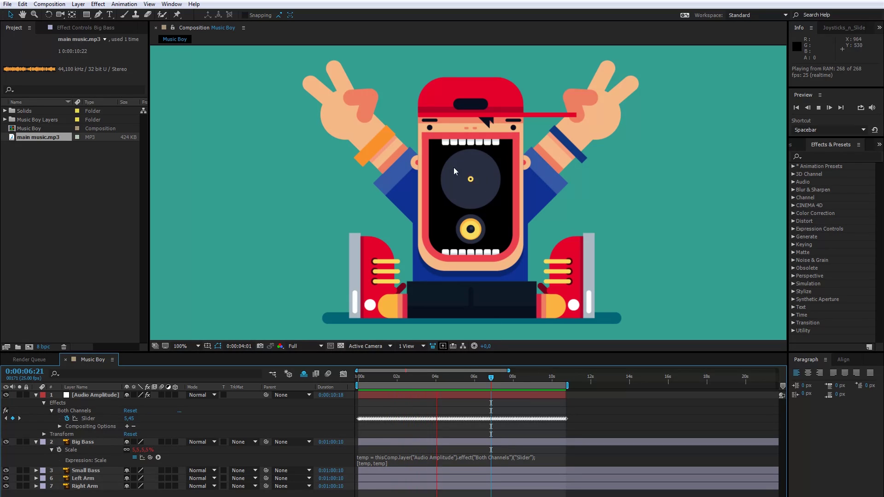
key(space)
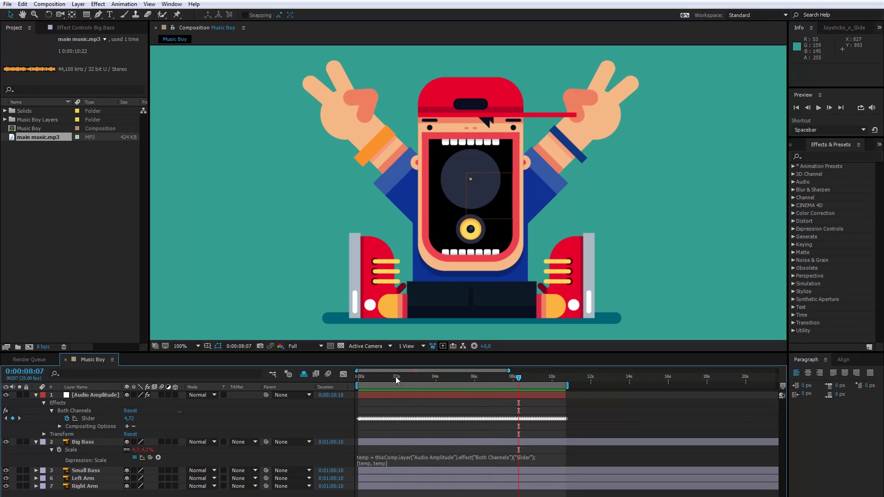
Edit the Big Bass Scale expression to [temp+80, temp+80] and preview the pulse.
click(372, 459)
click(371, 462)
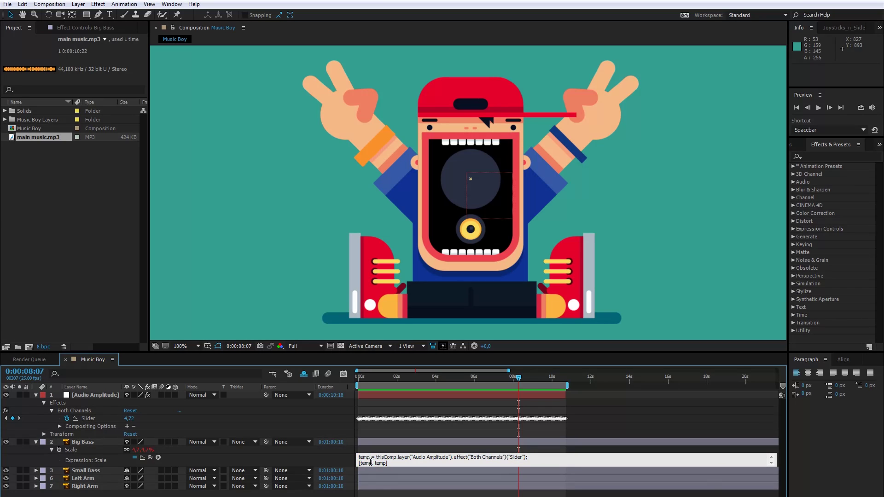
text(+80, temp)
text(+80)
key(KP_Enter)
key(space)
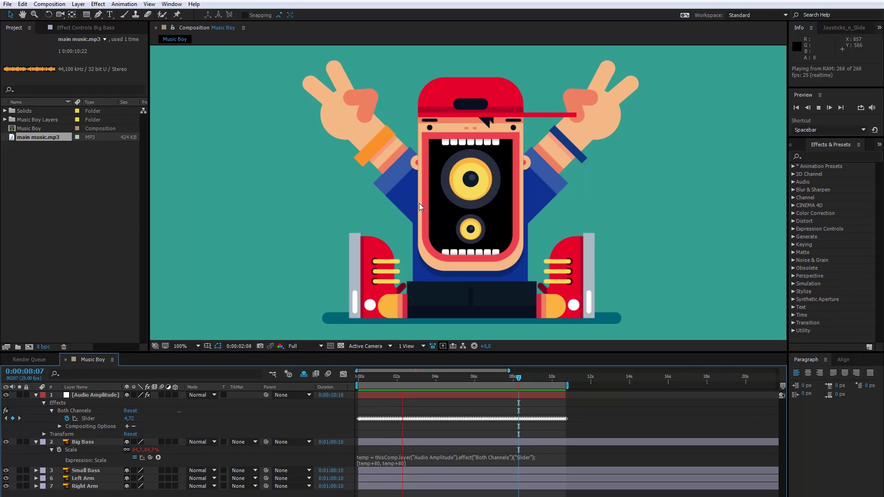
key(space)
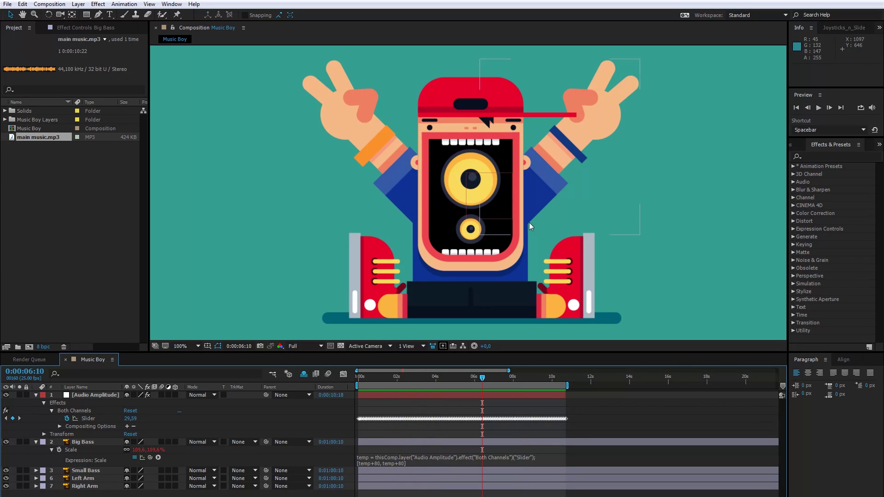
Give Small Bass Scale a Slider-linked expression [temp+80, temp+80] and preview both speakers.
click(36, 442)
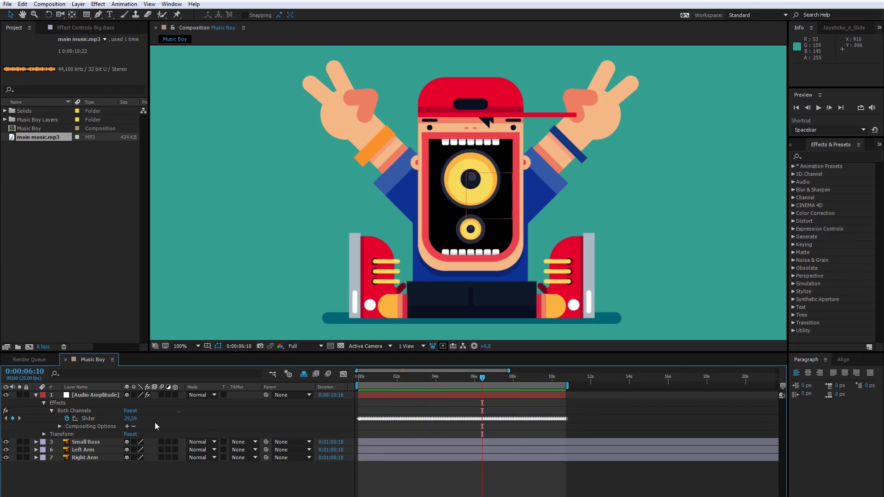
click(83, 444)
key(s)
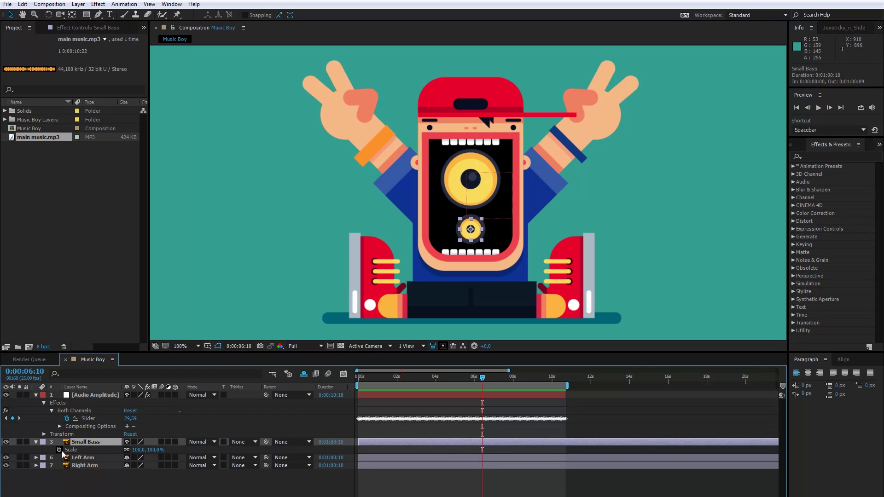
alt+click(59, 449)
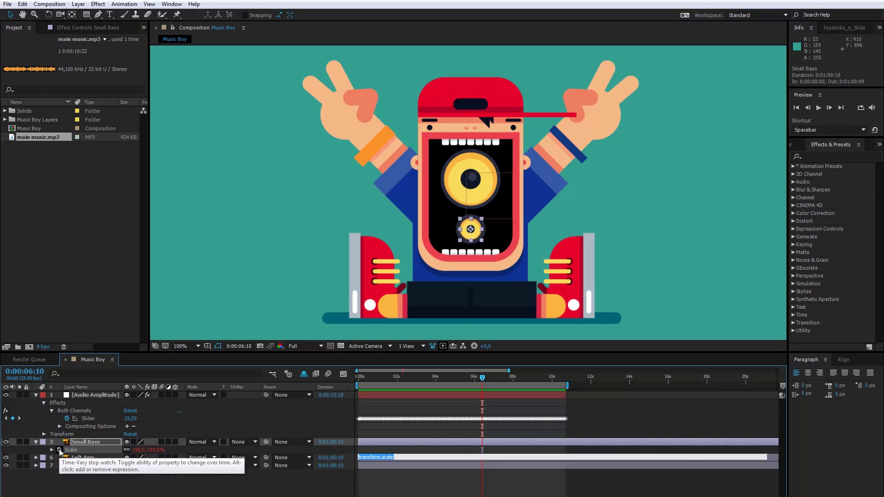
drag(128, 451, 86, 418)
click(372, 457)
text(+80, temp)
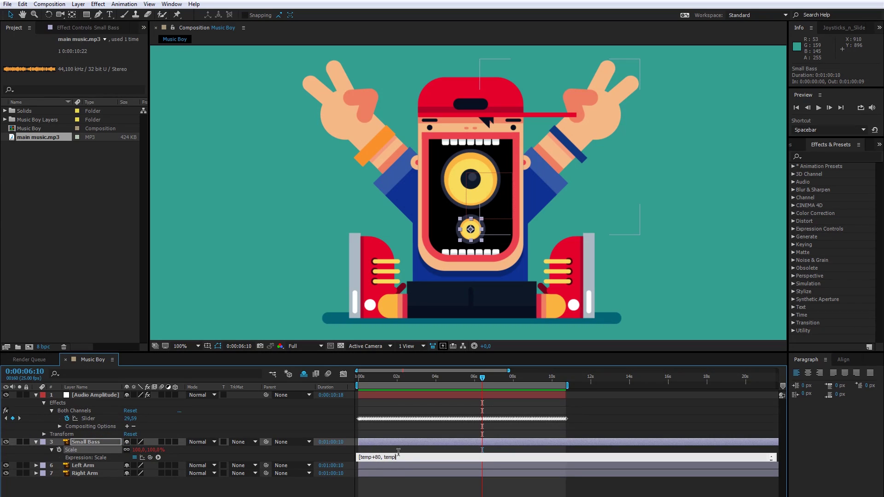
text(+80)
click(548, 212)
key(space)
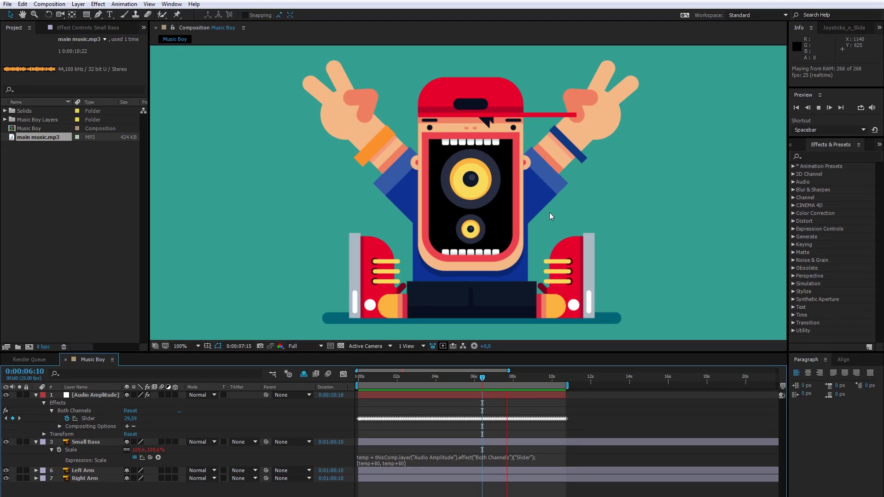
click(546, 216)
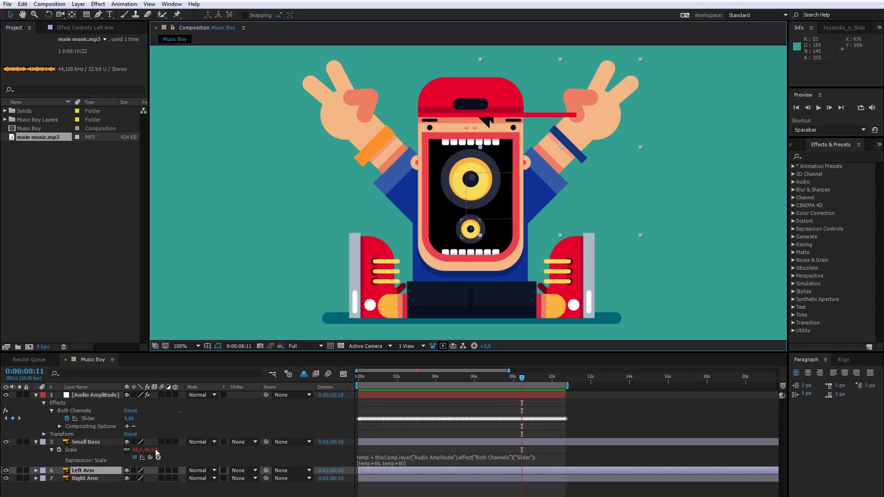
Link the Left Arm Rotation to the audio Slider with an expression and preview.
click(126, 442)
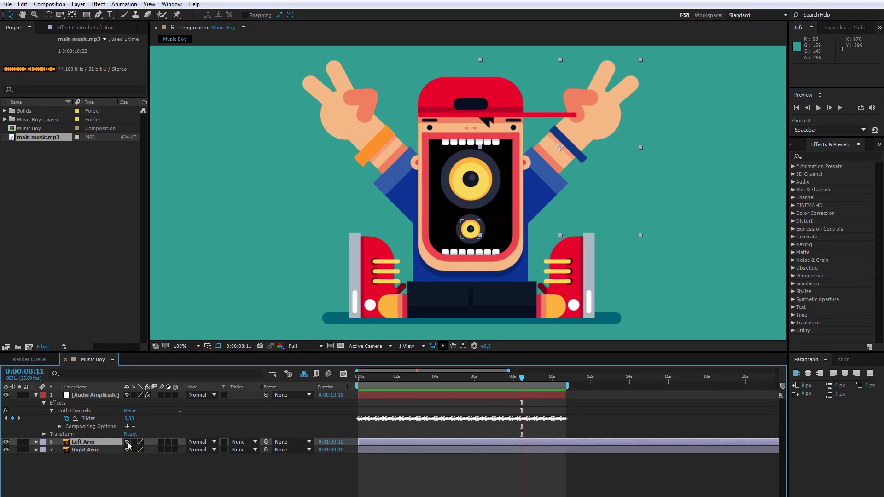
key(r)
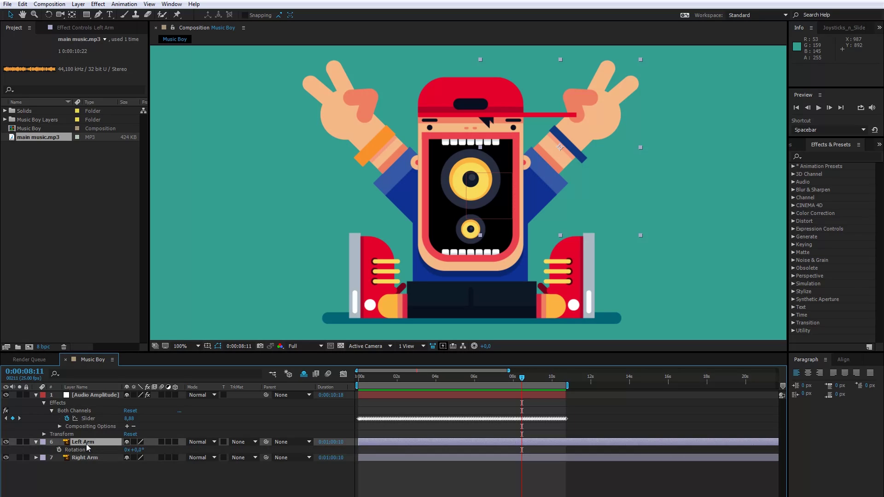
alt+click(58, 450)
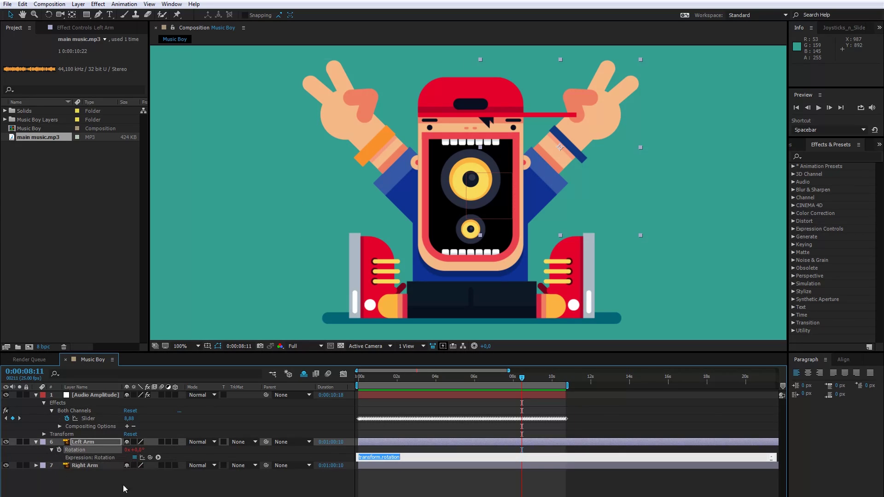
drag(150, 457, 90, 418)
click(610, 413)
key(space)
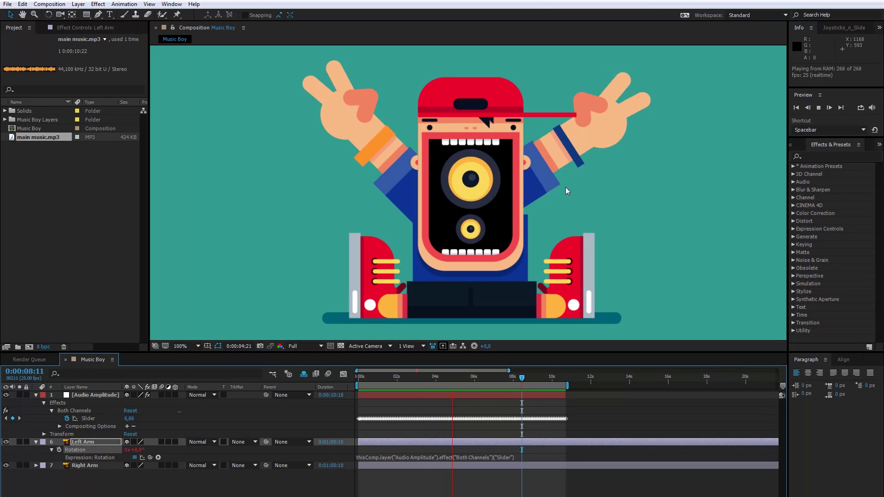
key(space)
key(Home)
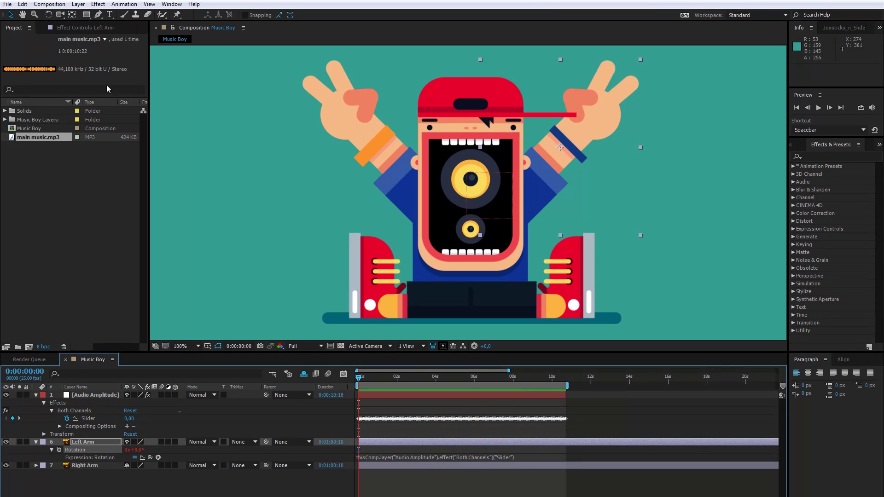
Move the left arm's anchor point toward its shoulder and preview the swing.
click(71, 15)
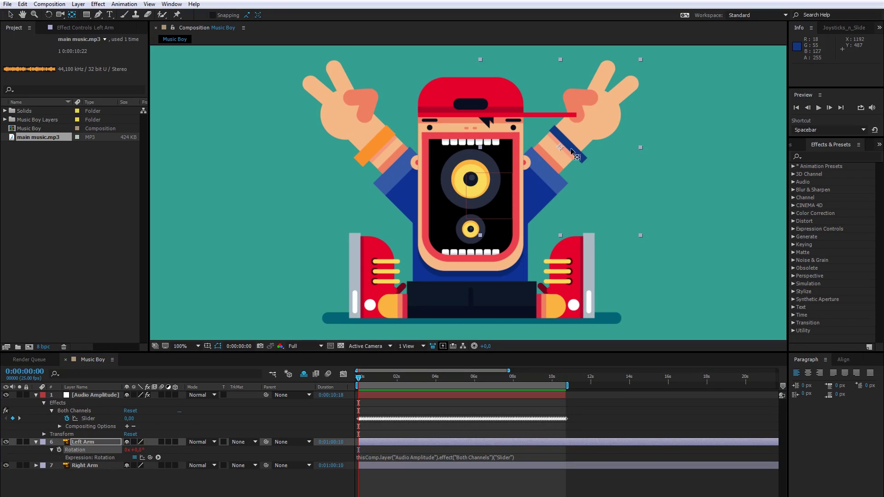
drag(559, 147, 512, 202)
key(space)
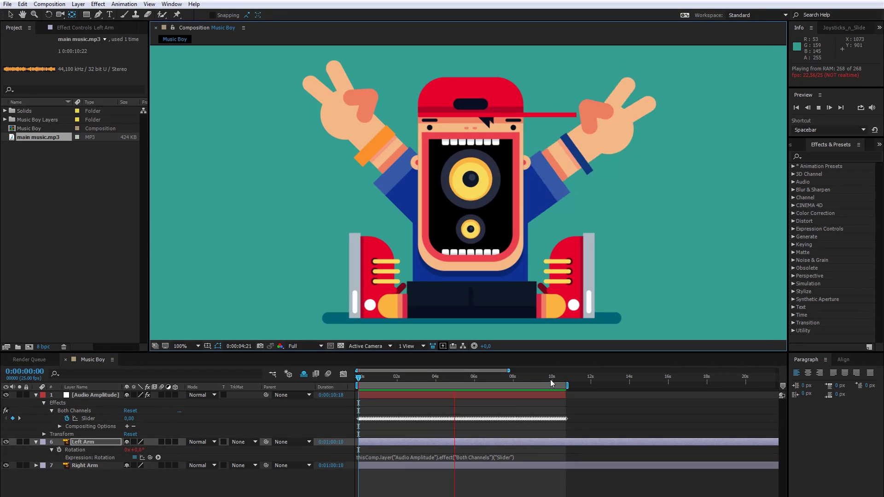
click(83, 465)
Link the Right Arm Rotation to the audio Slider with an expression and preview both arms.
key(r)
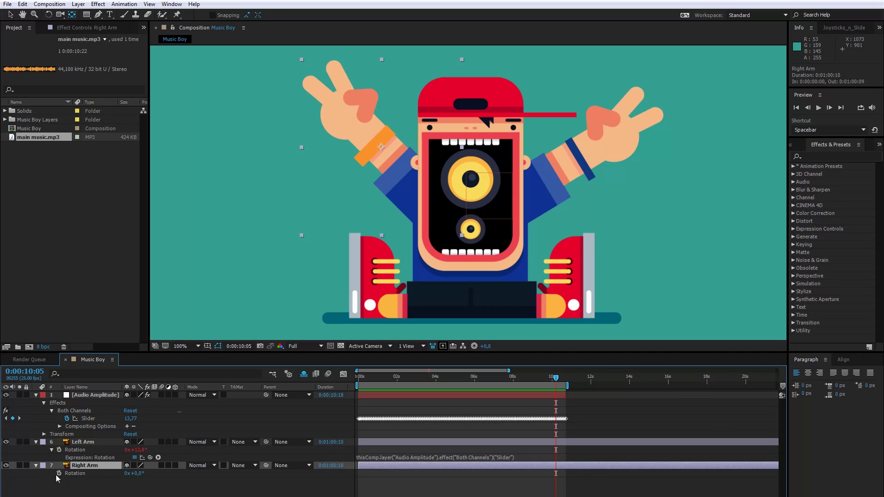
alt+click(59, 473)
drag(149, 480, 85, 418)
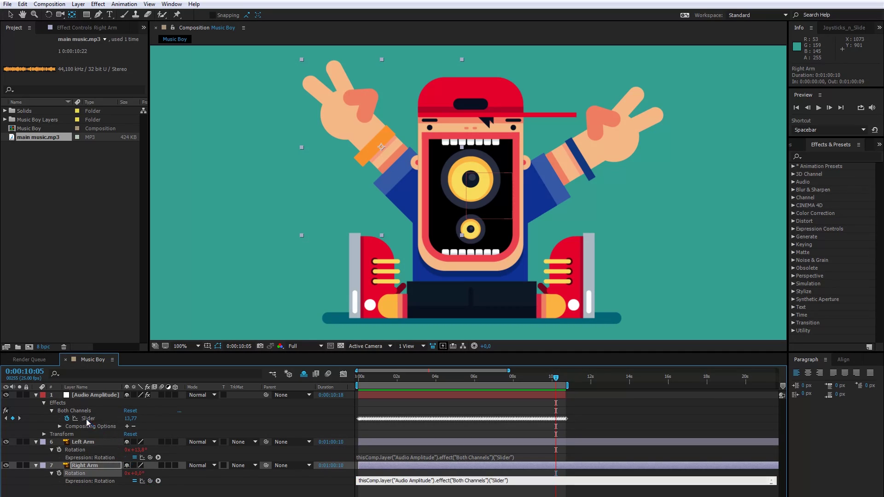
click(86, 33)
key(Home)
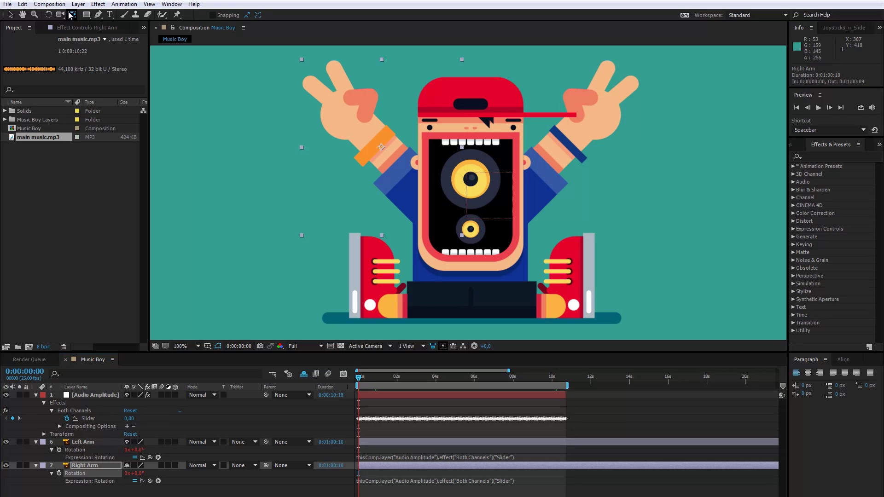
click(423, 197)
key(space)
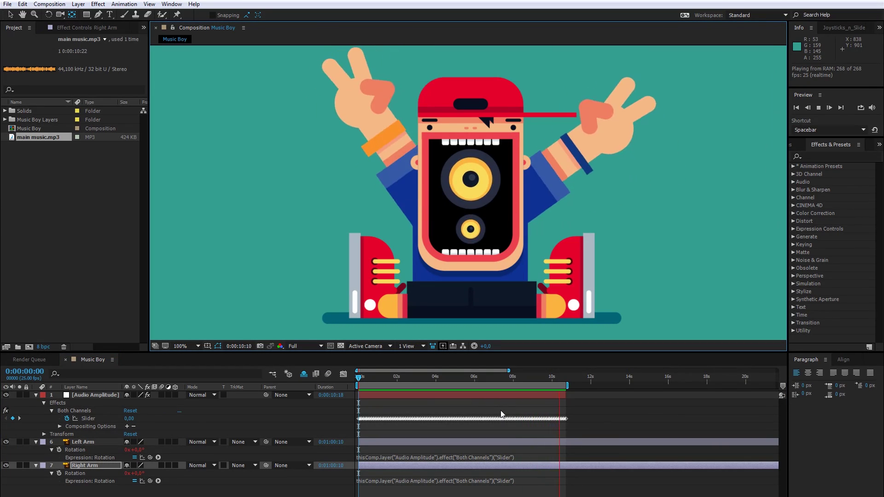
key(space)
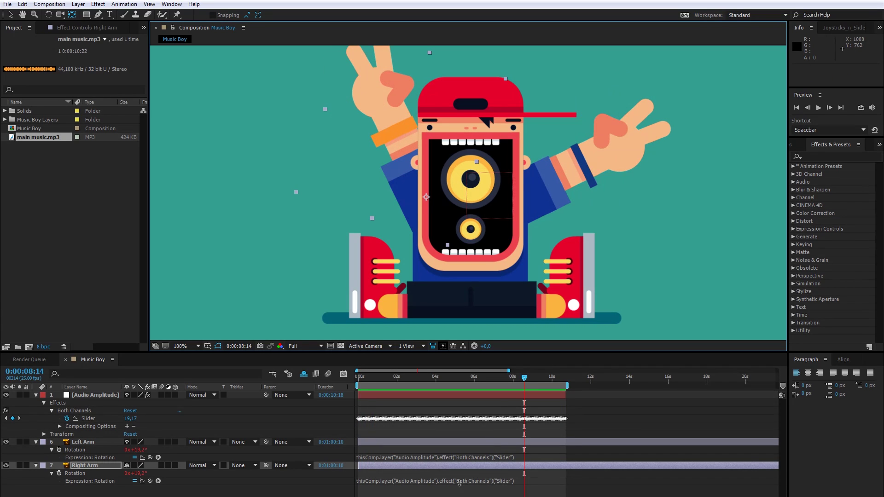
Append /-1 to the Right Arm rotation expression so it swings the opposite way.
click(522, 481)
click(523, 481)
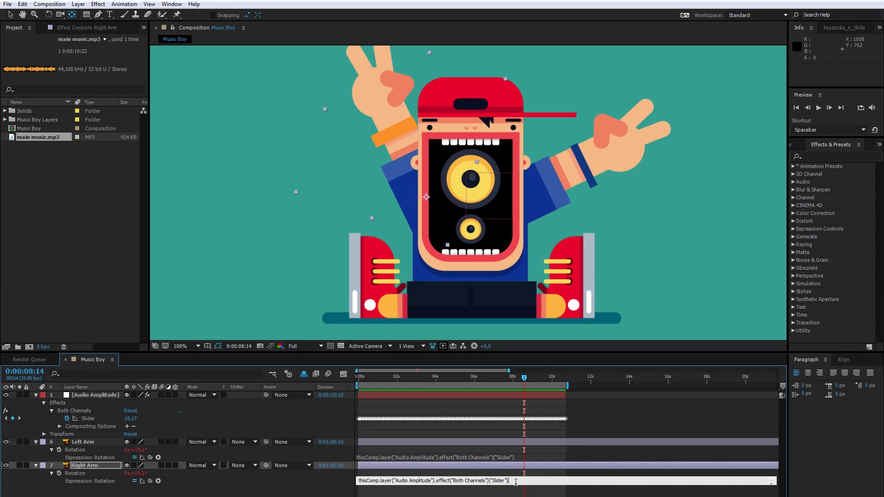
text(/-1)
click(556, 452)
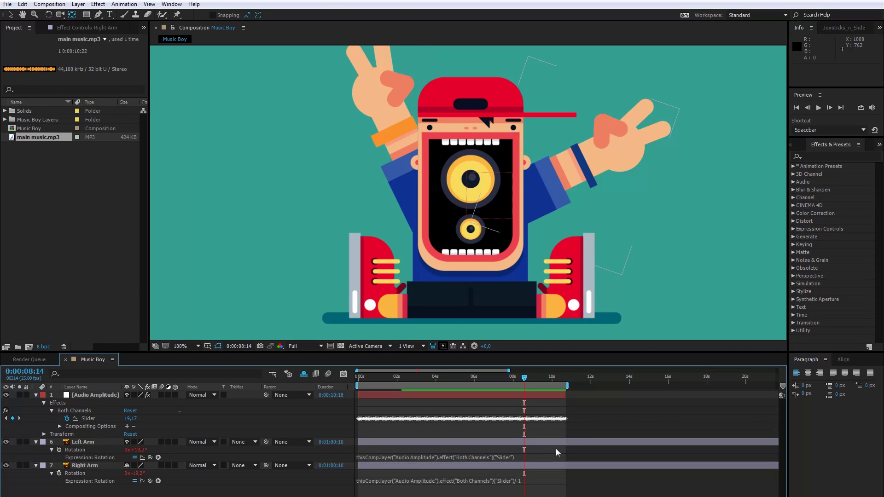
key(space)
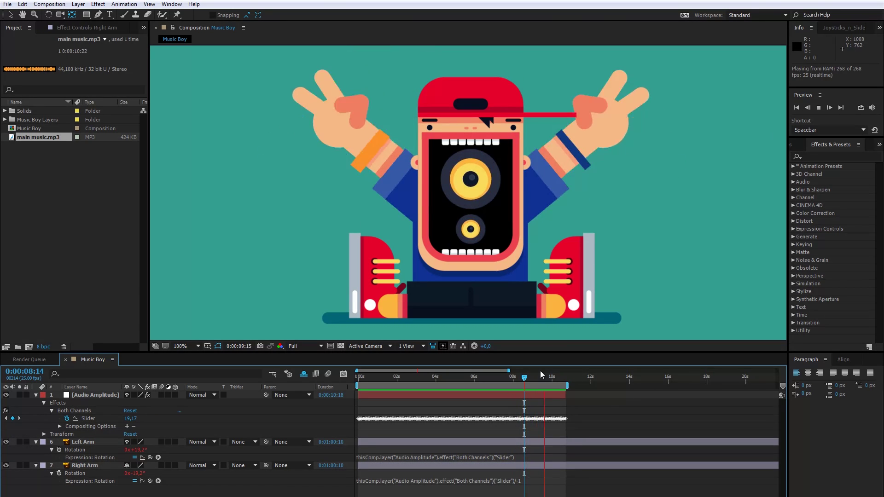
Append /2 to the Left Arm rotation expression and remove the 1 from Right Arm's divisor.
click(514, 457)
click(513, 457)
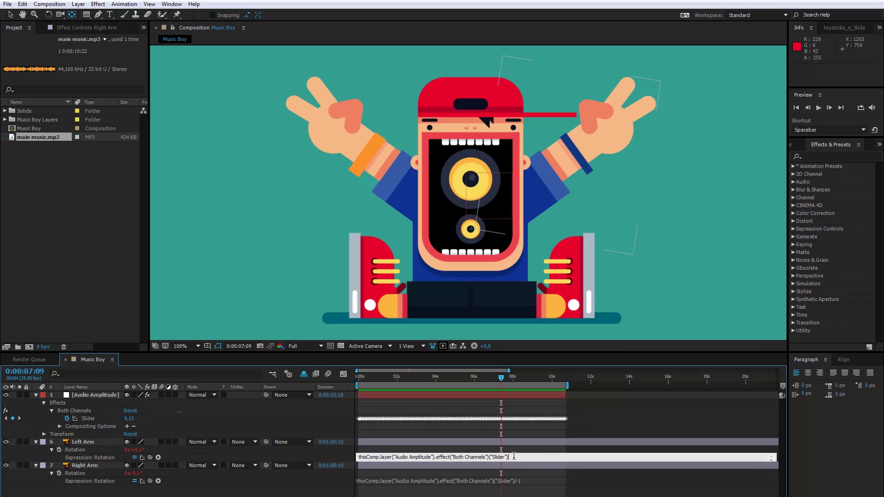
text(/2)
key(KP_Enter)
click(517, 480)
click(516, 480)
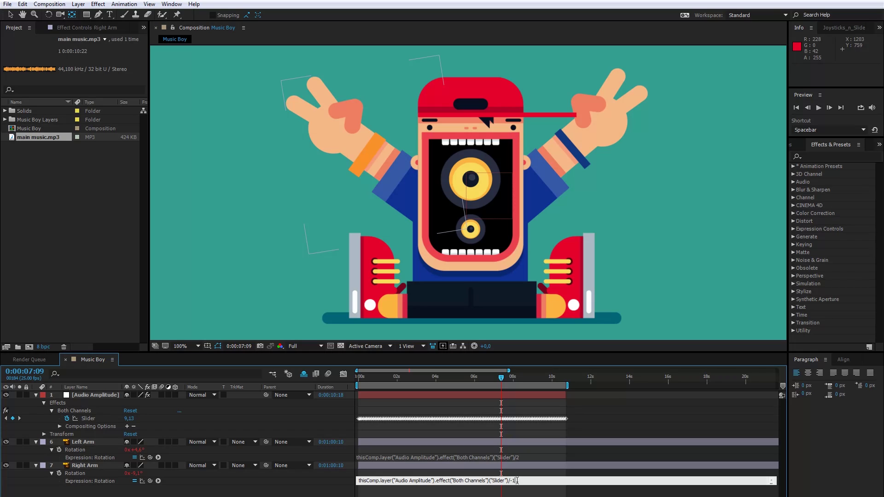
key(BackSpace)
Finish the Right Arm rotation expression as the Slider divided by -2.
text(2)
key(KP_Enter)
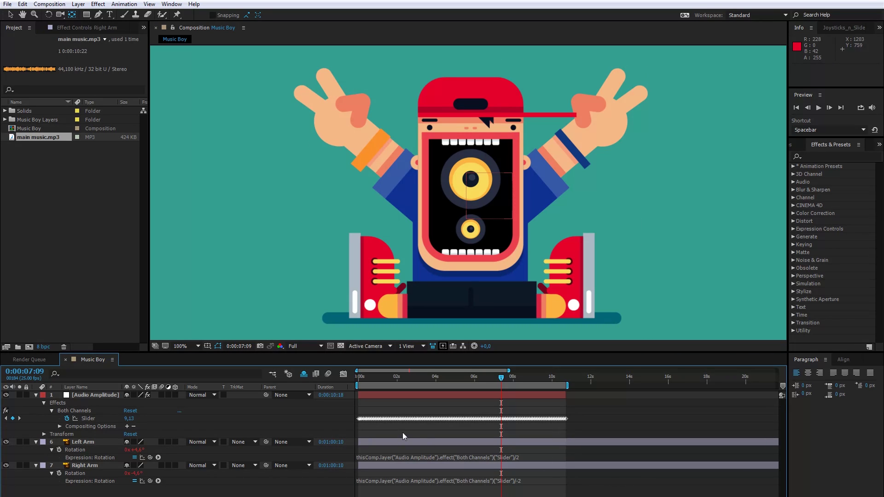